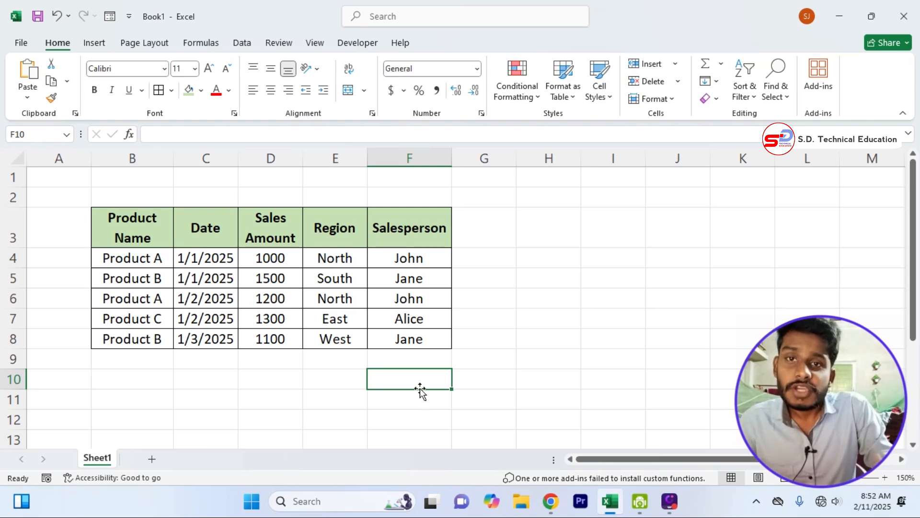
Examine the sales table's Product Name, Date, Sales Amount, Region and Salesperson columns in B3:F8
click(272, 257)
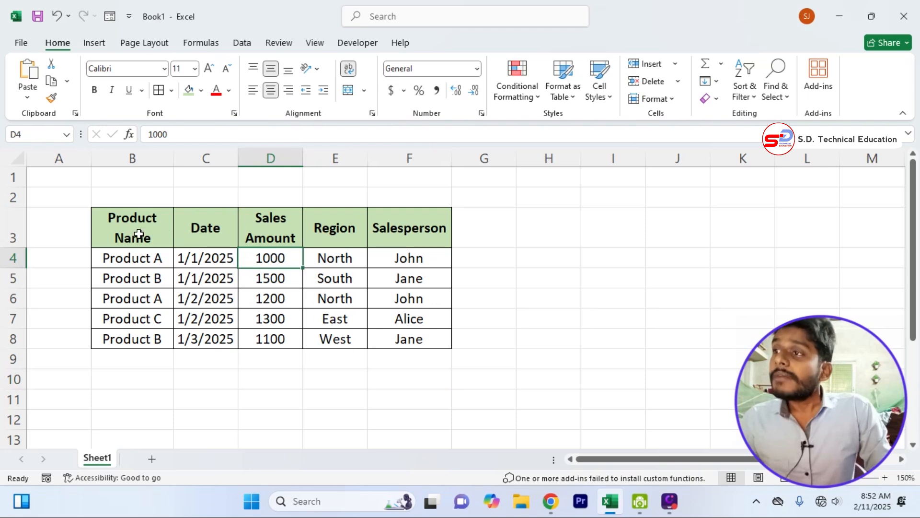
drag(142, 234, 397, 341)
click(336, 379)
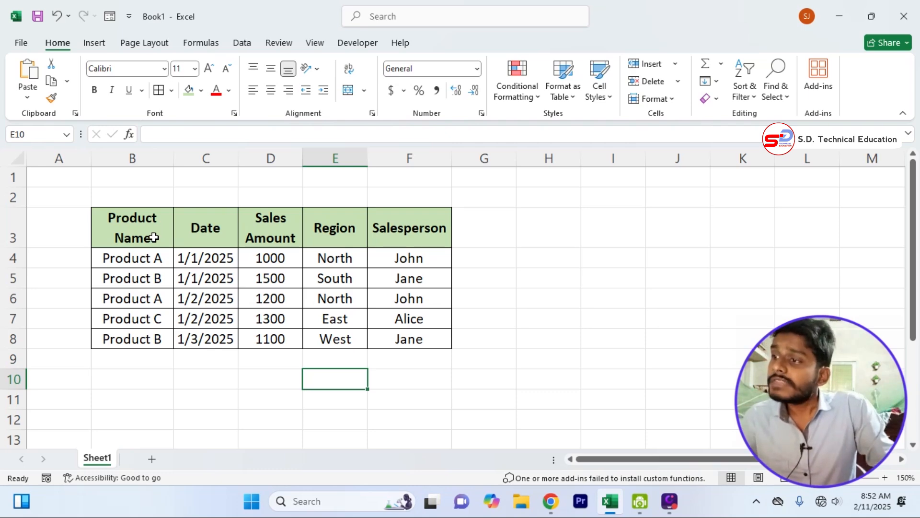
mouse_move(152, 235)
mouse_down()
mouse_move(397, 318)
mouse_move(406, 338)
mouse_up()
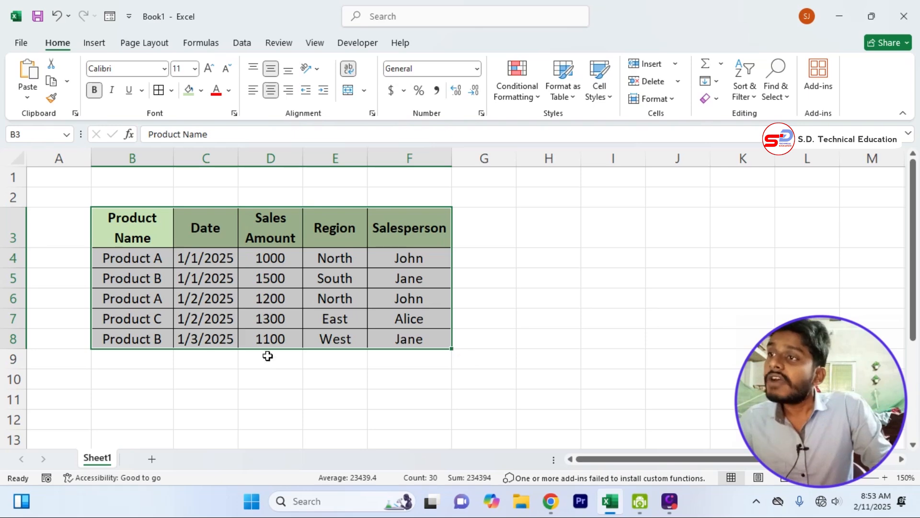
click(268, 398)
click(137, 230)
drag(139, 249, 153, 338)
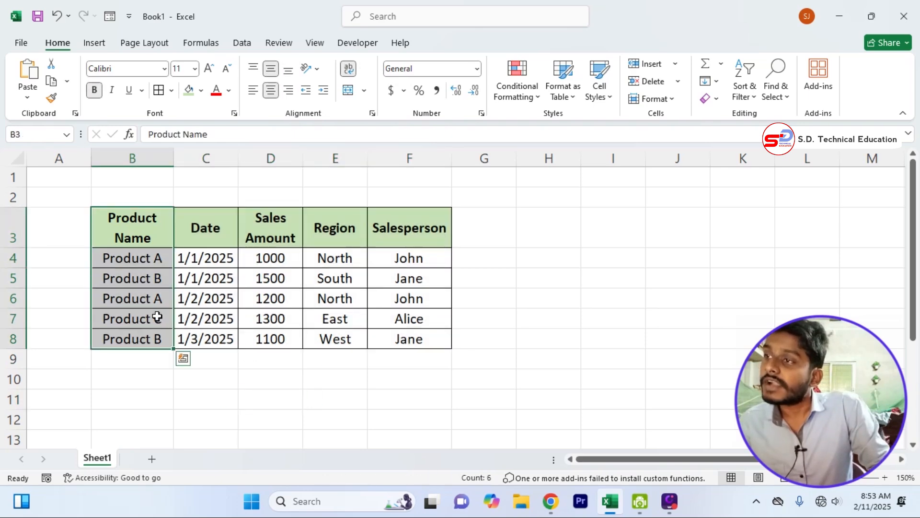
drag(206, 228, 206, 338)
drag(275, 236, 282, 338)
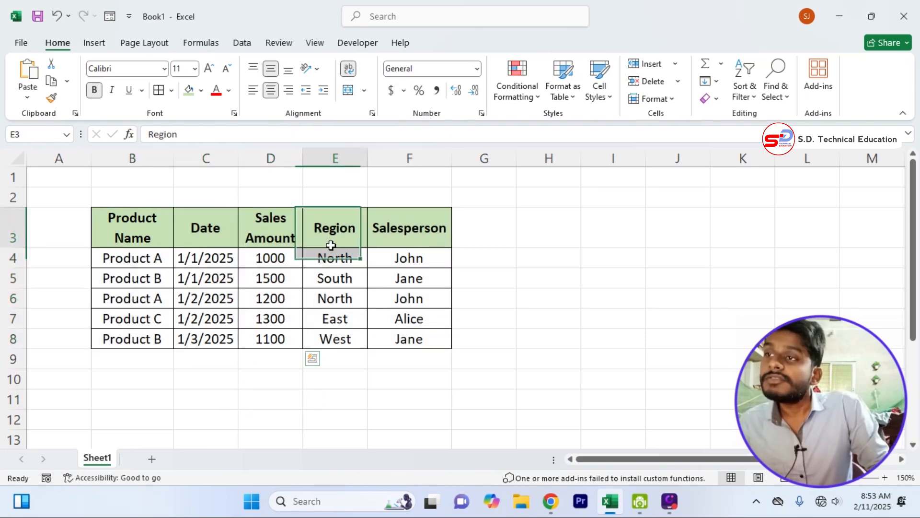
drag(328, 243, 335, 338)
drag(390, 239, 400, 334)
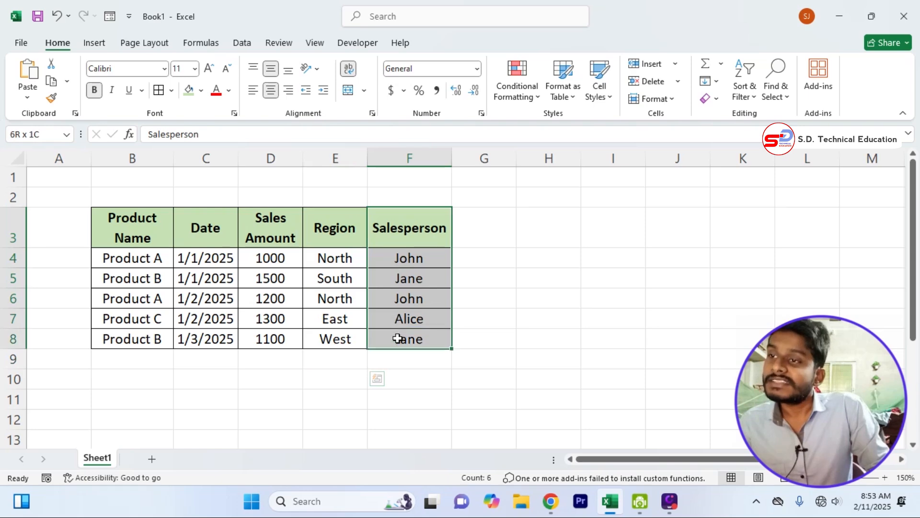
click(337, 382)
drag(148, 211, 419, 335)
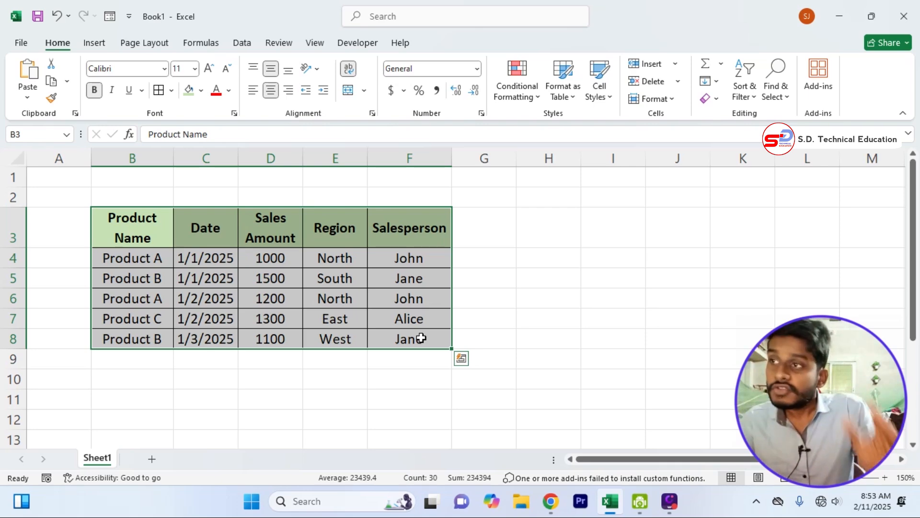
click(363, 379)
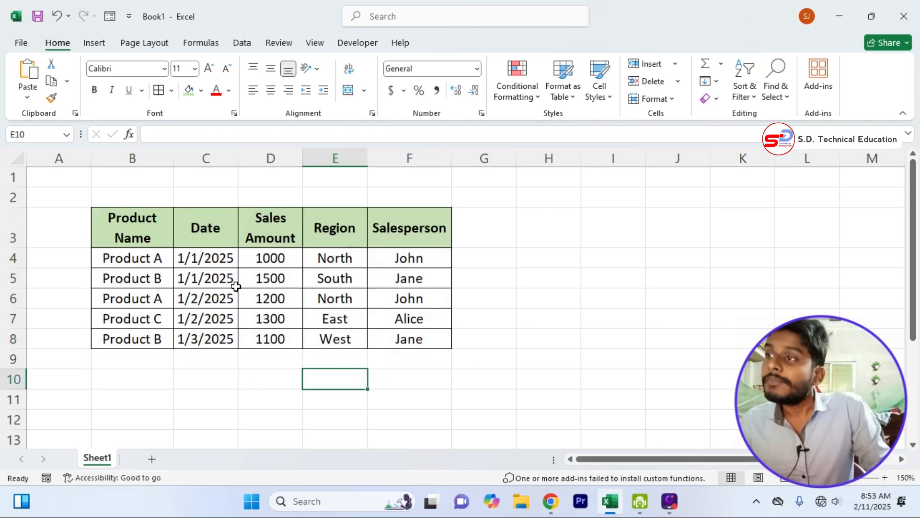
Create a PivotTable from the sales table in Sheet1 B3:F8, including its headers, and place it on a new worksheet
drag(134, 220, 420, 339)
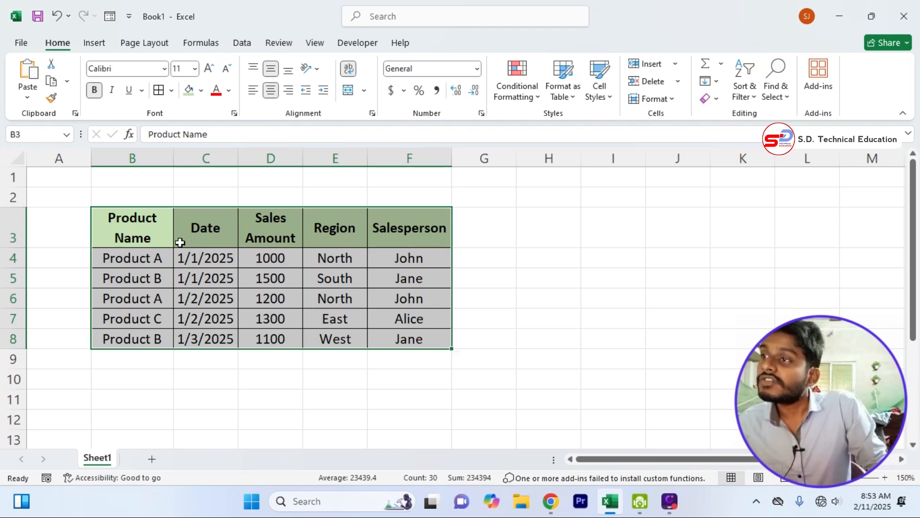
drag(146, 226, 407, 344)
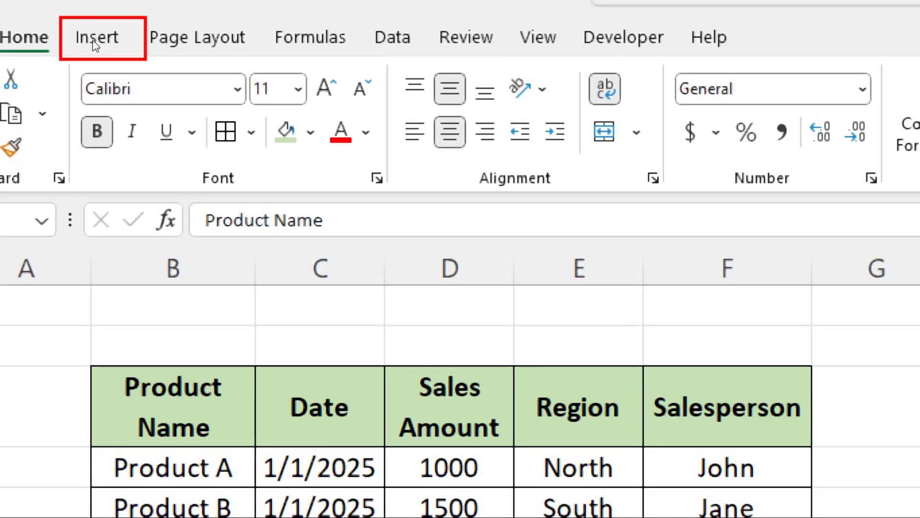
click(93, 39)
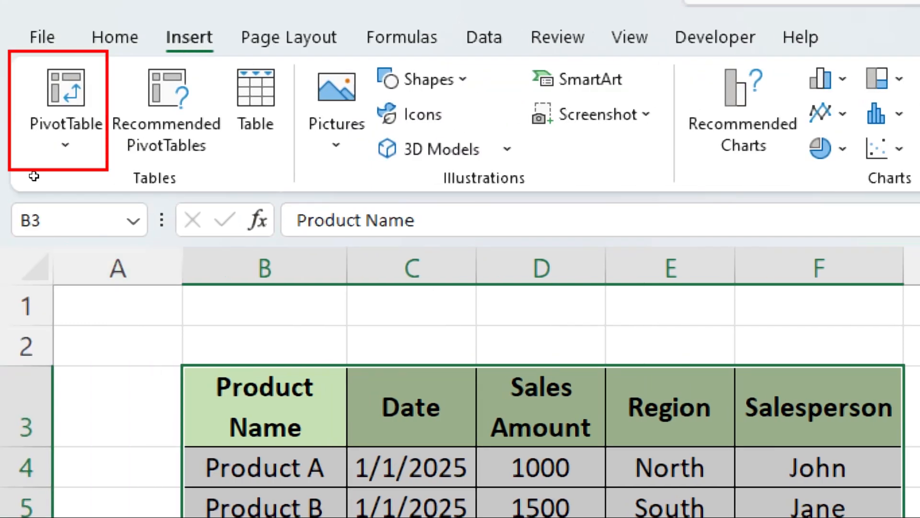
click(39, 109)
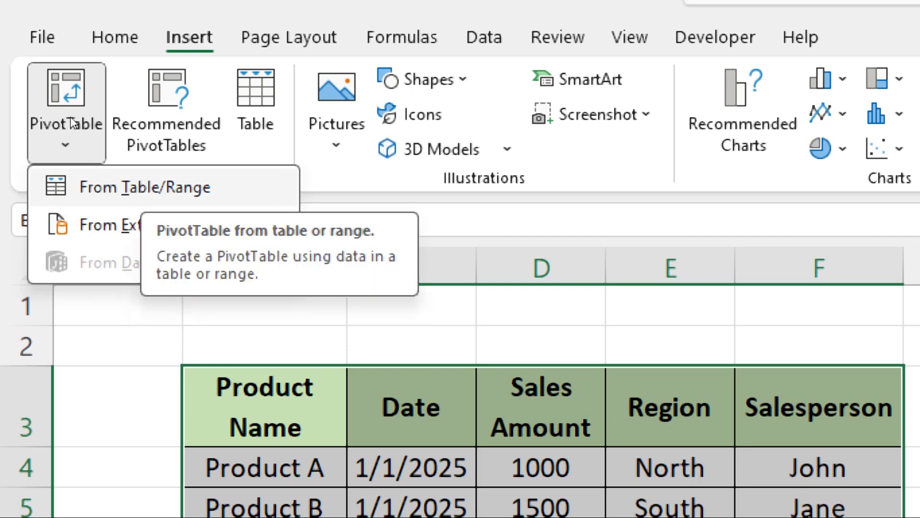
click(144, 186)
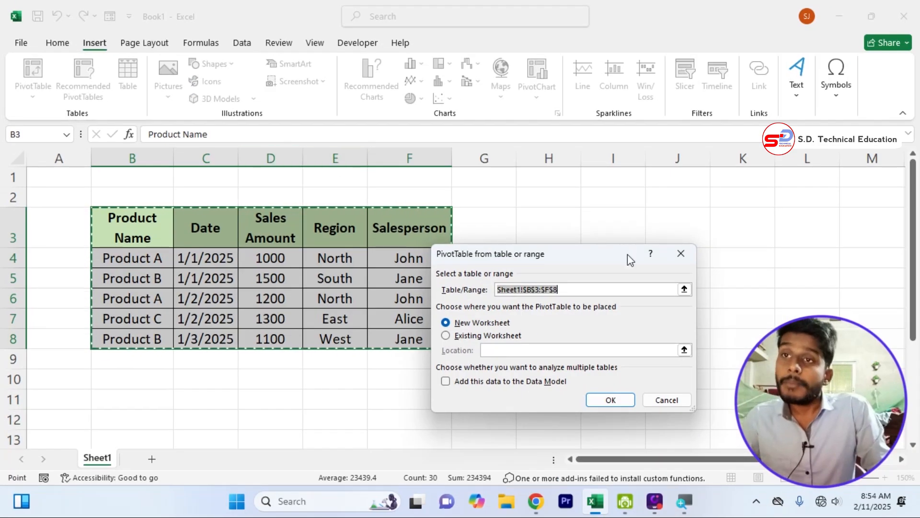
drag(628, 254, 615, 235)
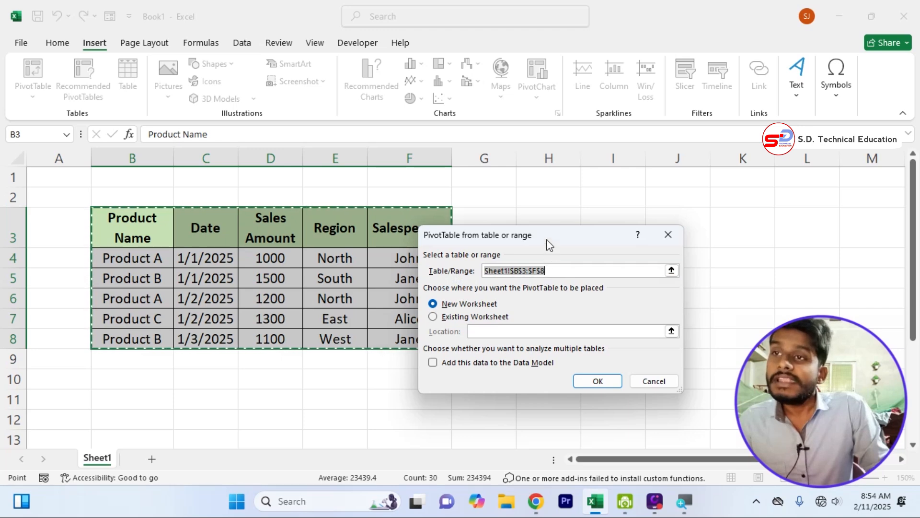
drag(547, 243, 624, 246)
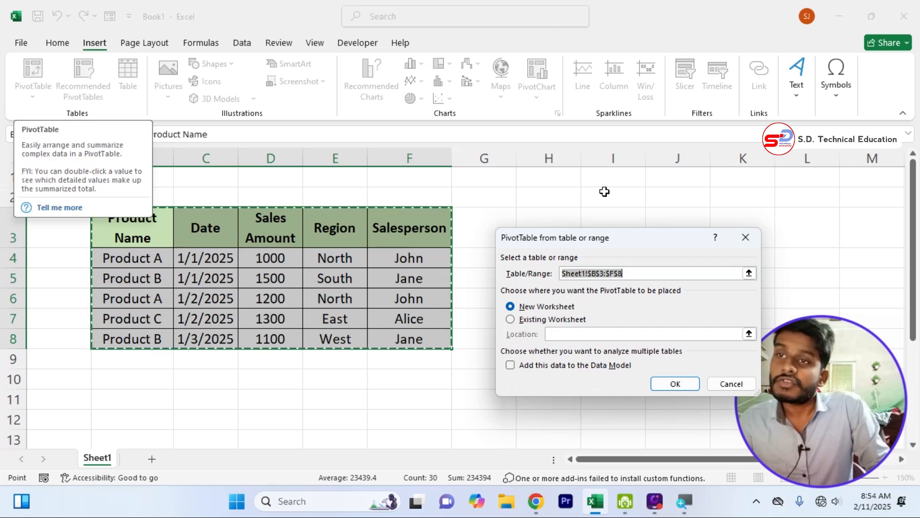
click(630, 276)
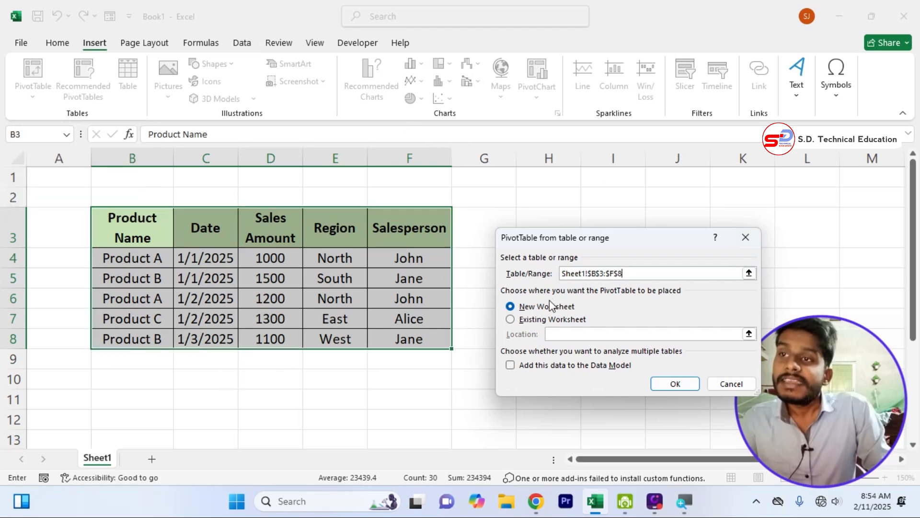
drag(603, 240, 537, 224)
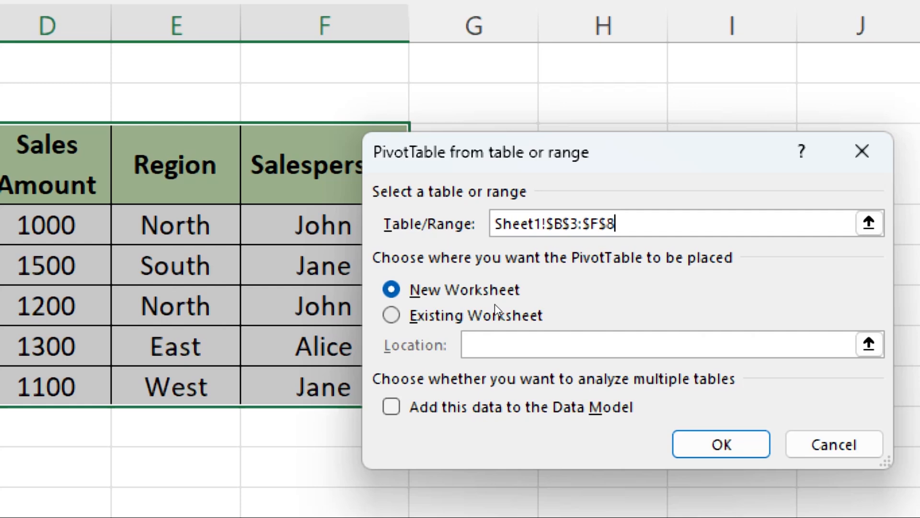
click(495, 293)
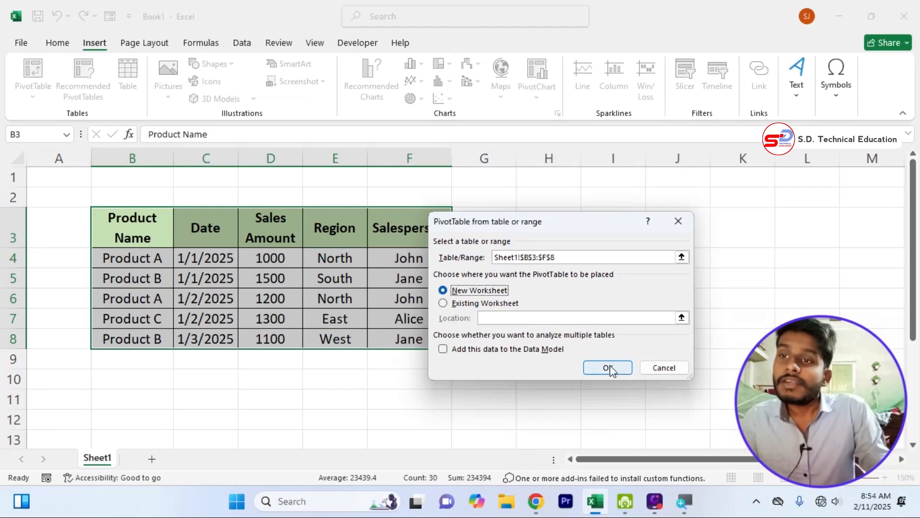
click(607, 368)
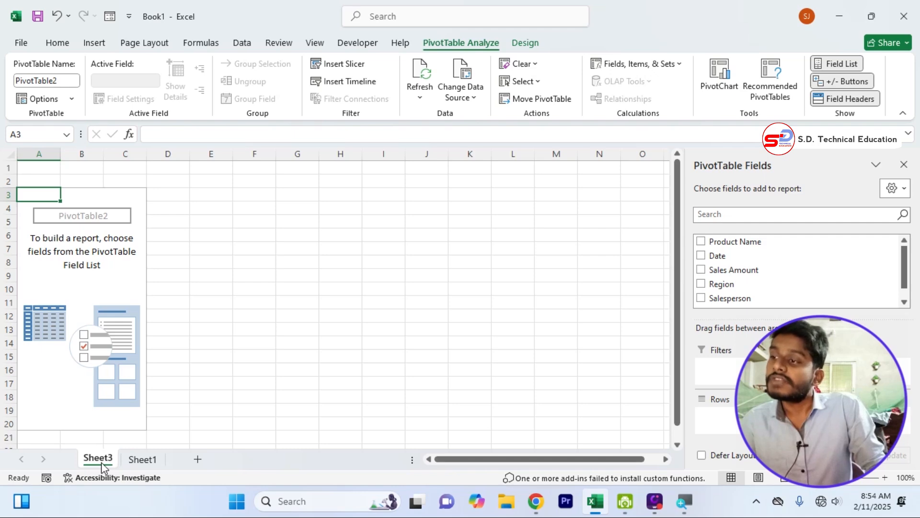
Review the source table on Sheet1 against the empty PivotTable and its field list on Sheet3
click(136, 460)
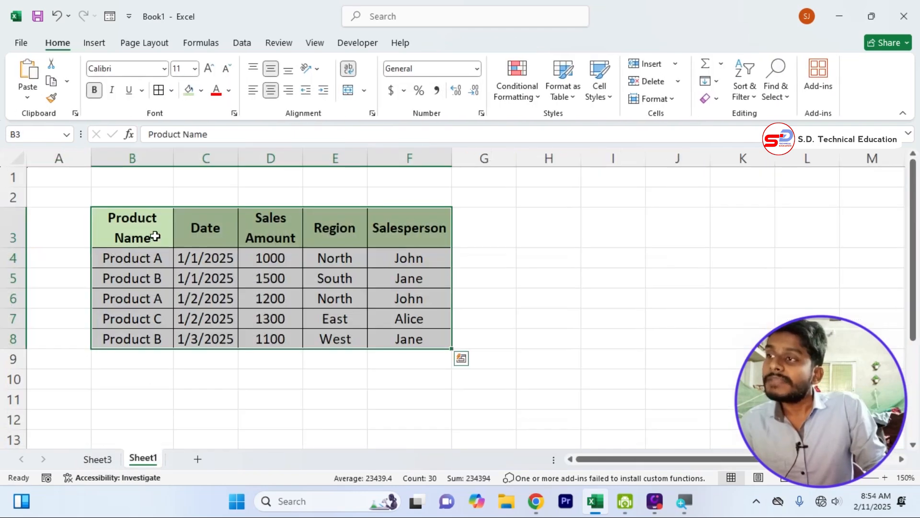
click(108, 458)
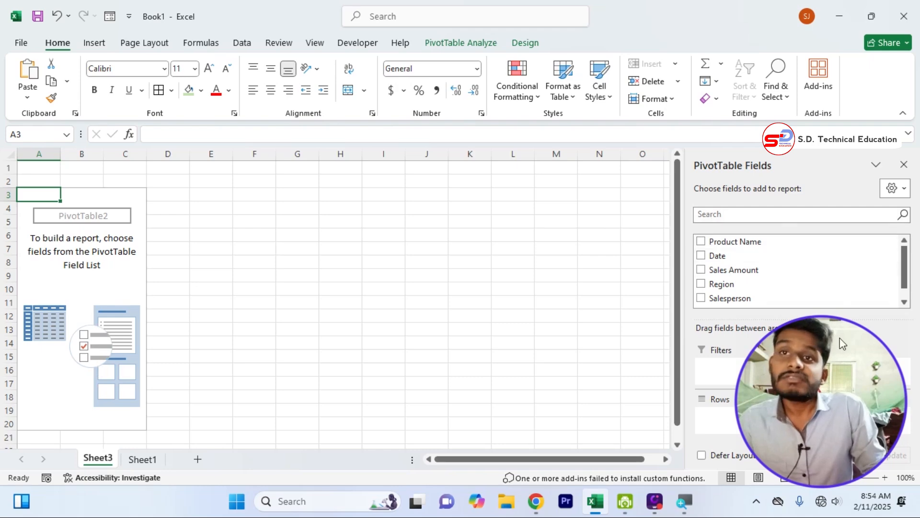
drag(804, 409, 531, 350)
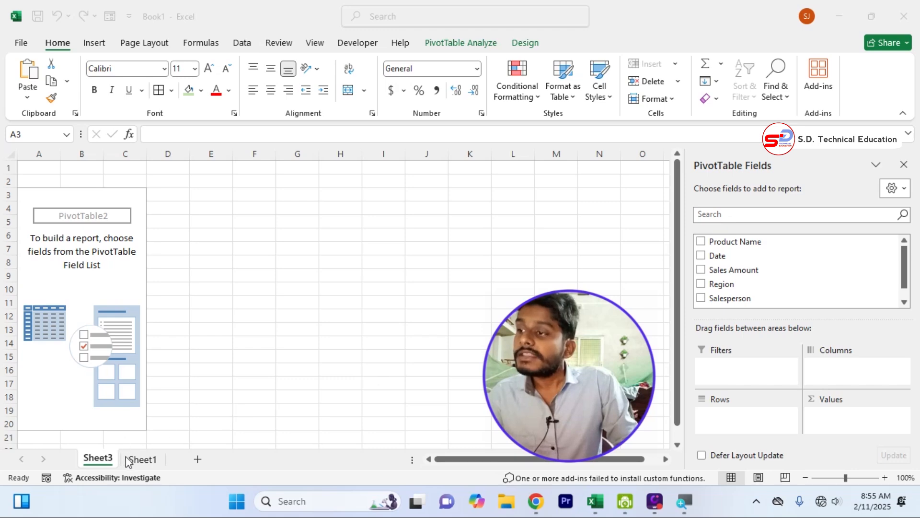
click(142, 459)
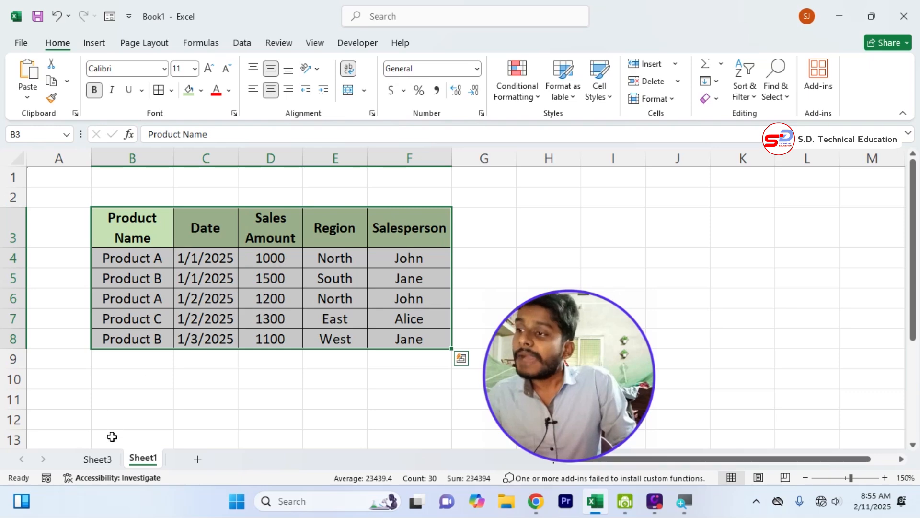
click(111, 459)
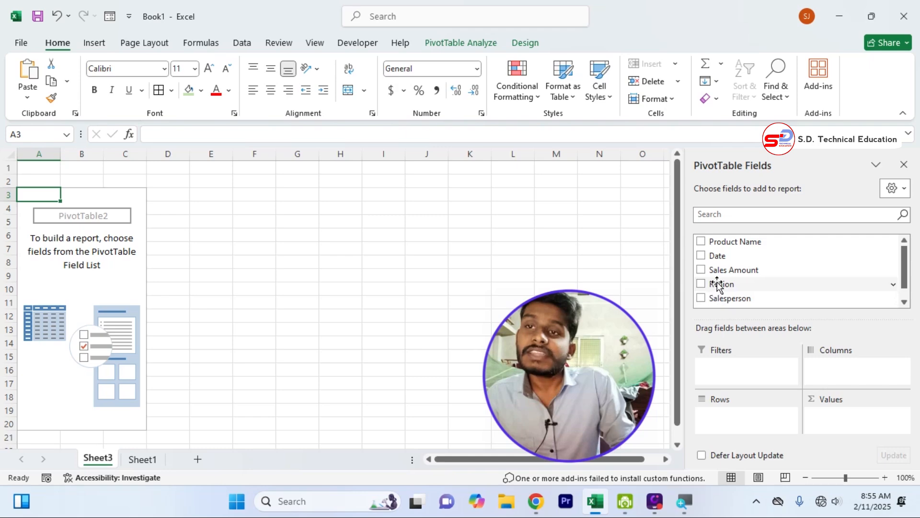
Lay out the PivotTable with Region as rows, the sum of Sales Amount as values and Salesperson as columns
drag(716, 286, 733, 418)
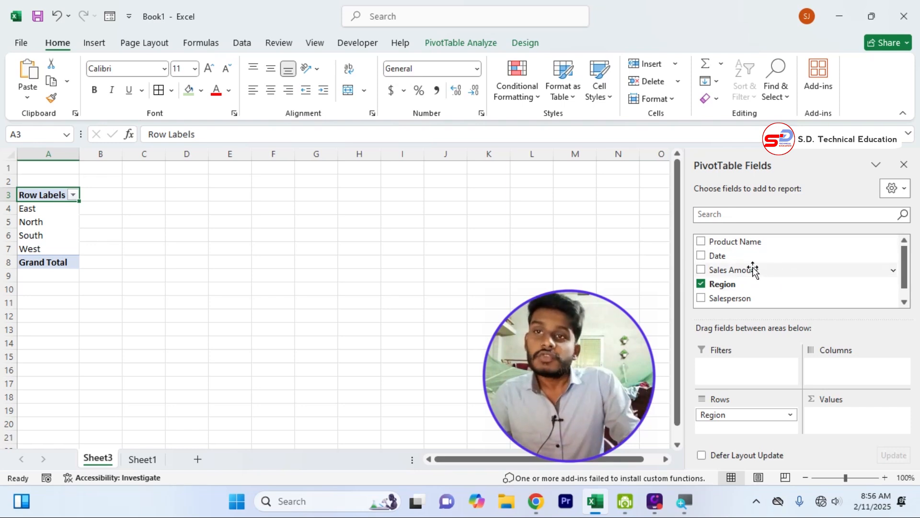
drag(753, 270, 843, 417)
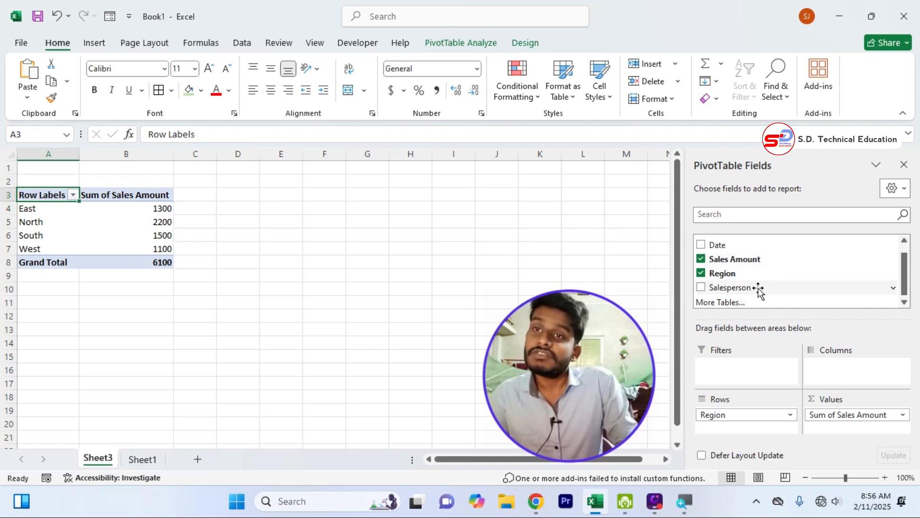
drag(758, 290, 371, 252)
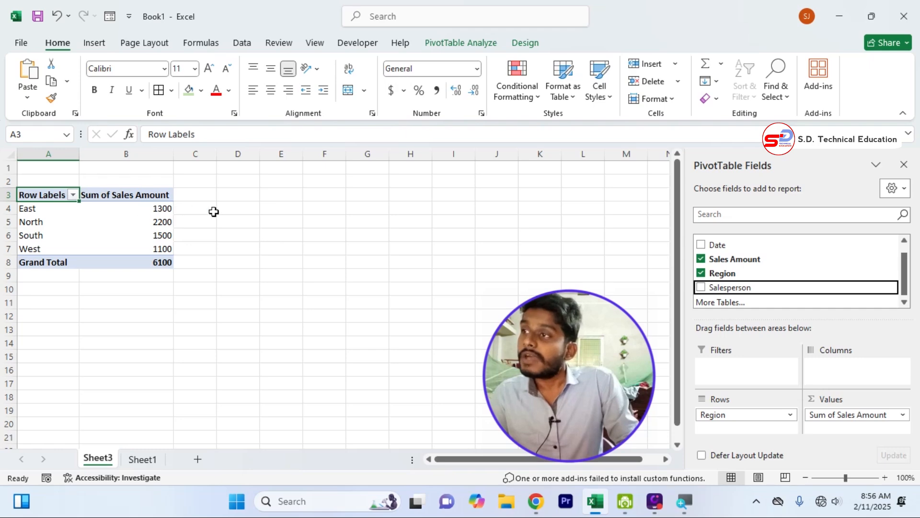
drag(214, 212, 855, 378)
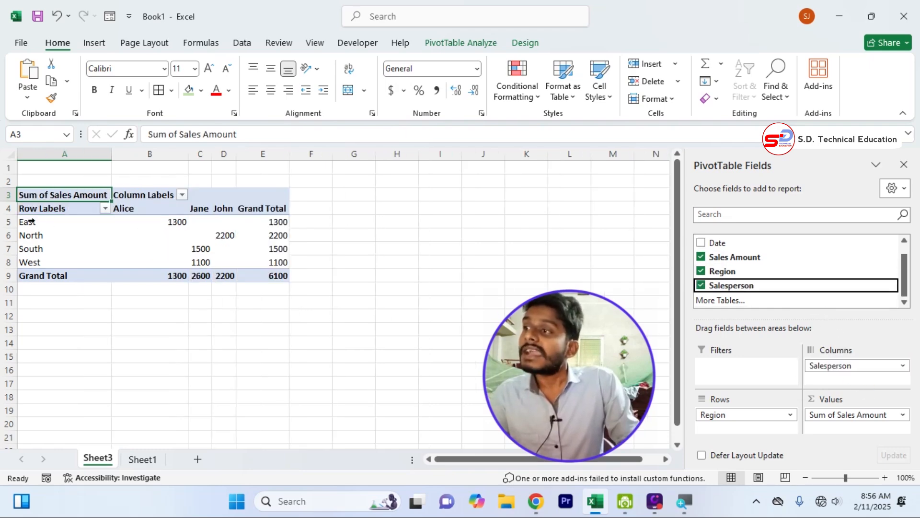
Examine the PivotTable's sales amounts for each region and salesperson
click(161, 221)
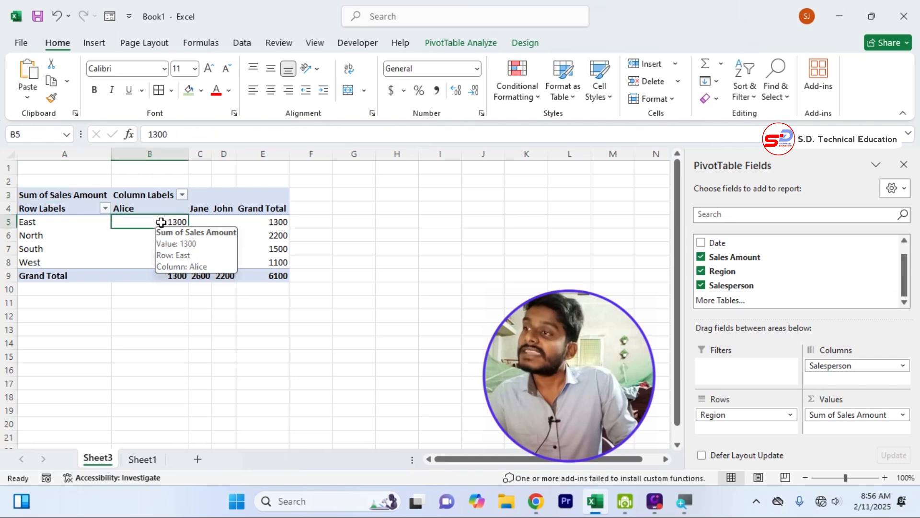
click(224, 236)
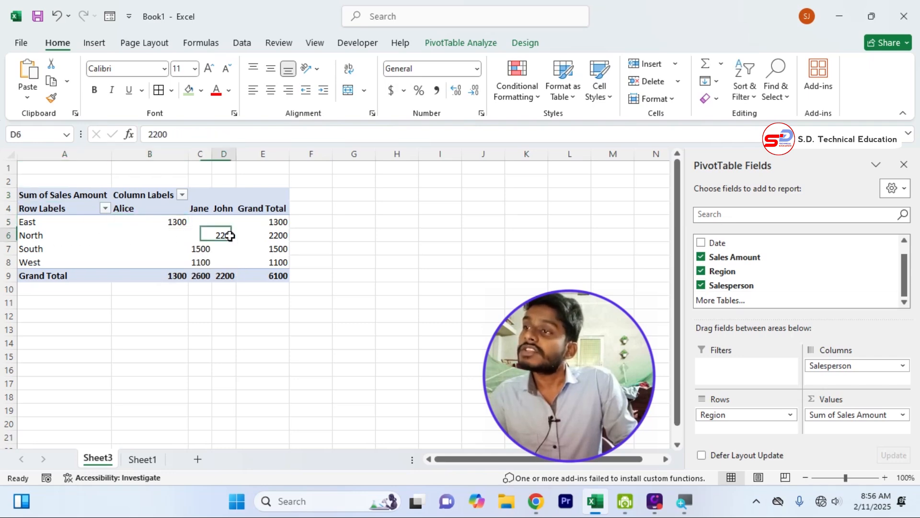
click(197, 243)
click(189, 267)
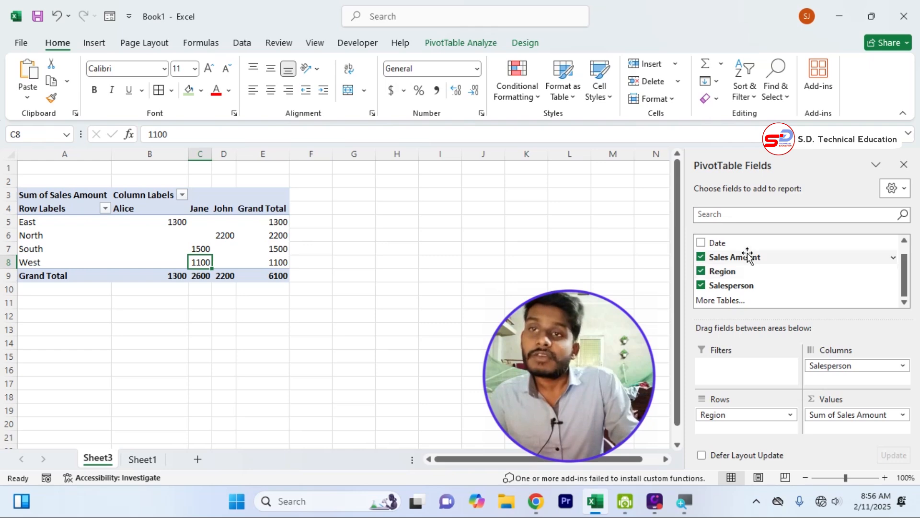
Add Date as a report filter to the PivotTable and filter it to 1/2/2025
drag(739, 243, 739, 380)
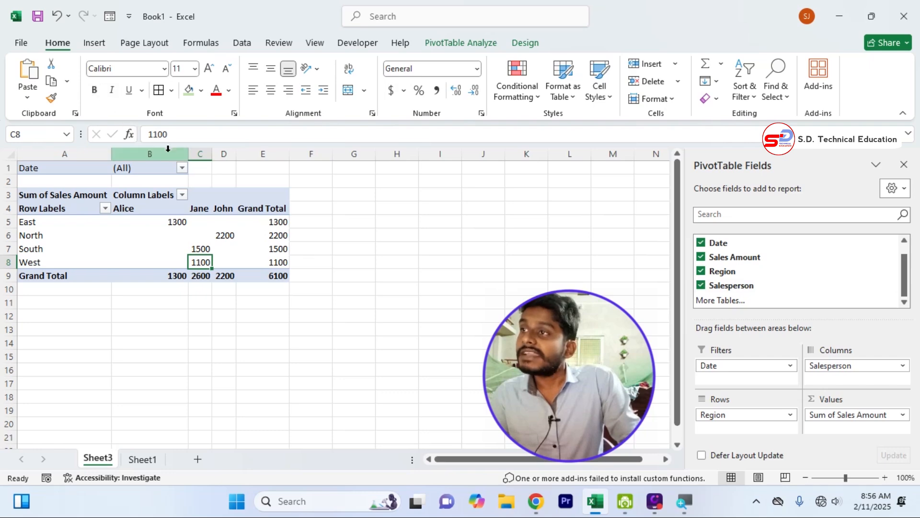
click(183, 168)
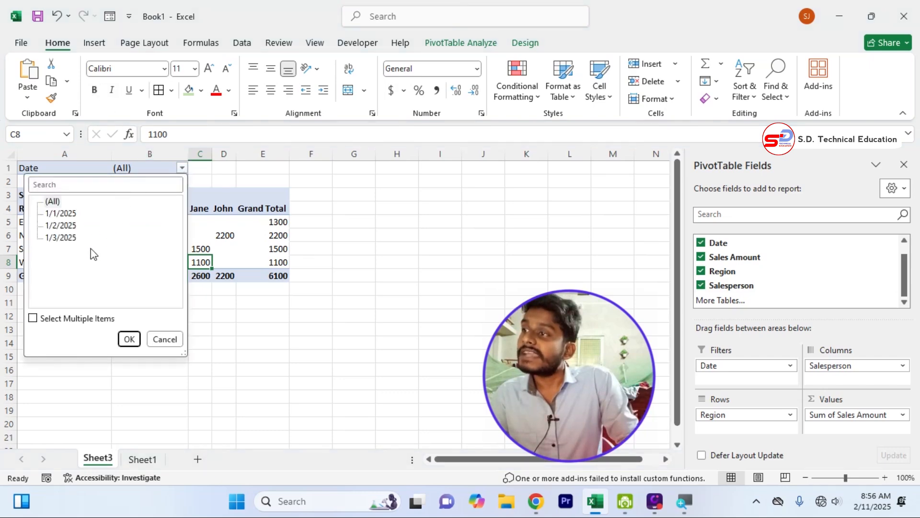
click(60, 226)
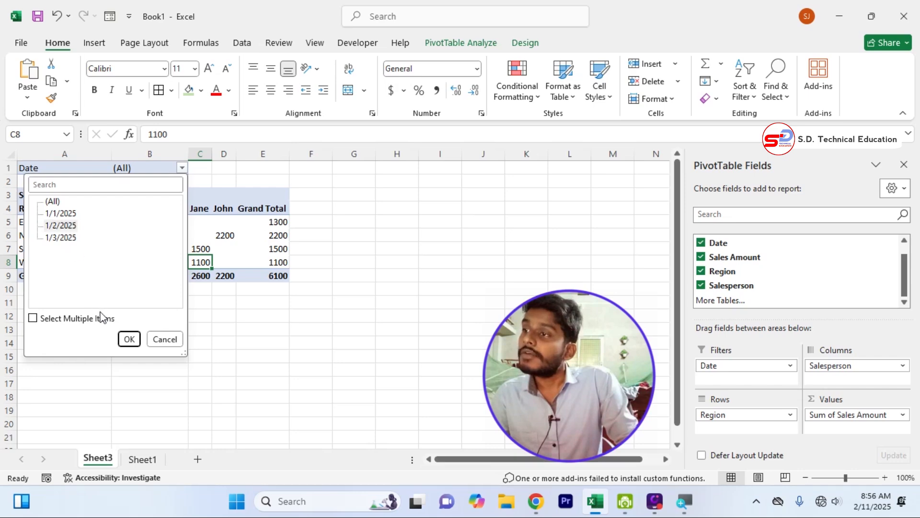
click(129, 338)
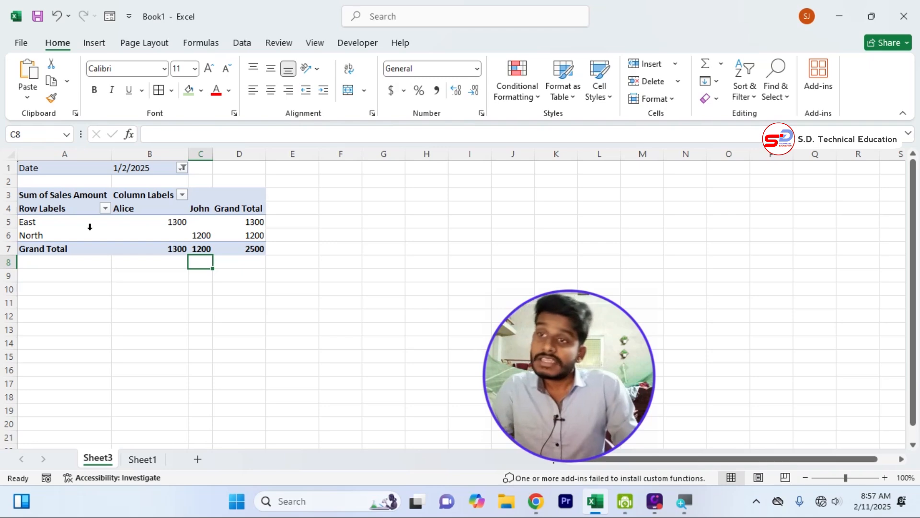
Switch the PivotTable's Date report filter to 1/3/2025
click(183, 167)
click(61, 238)
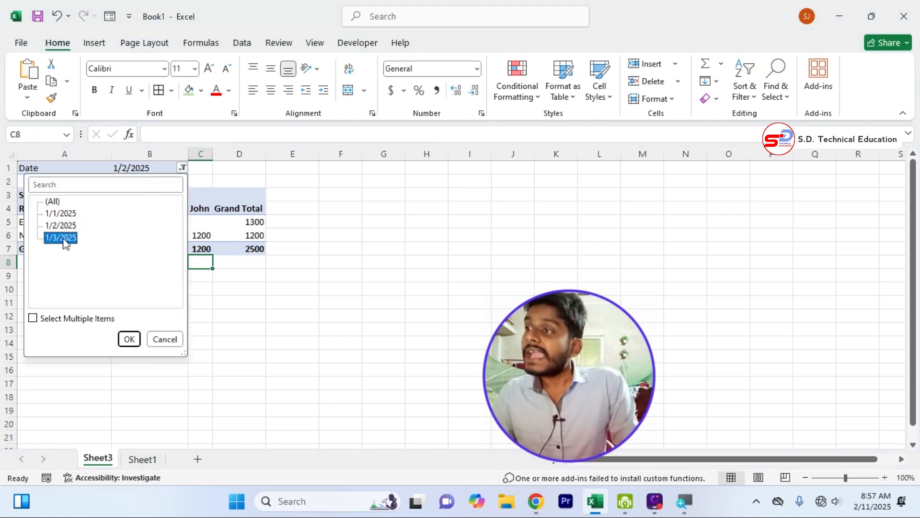
click(129, 341)
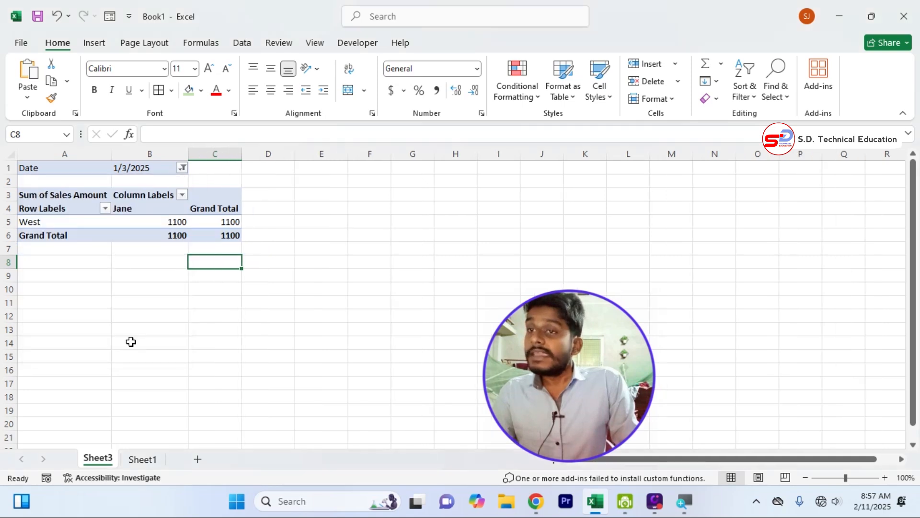
Reset the PivotTable's Date report filter to (All)
click(183, 167)
click(53, 201)
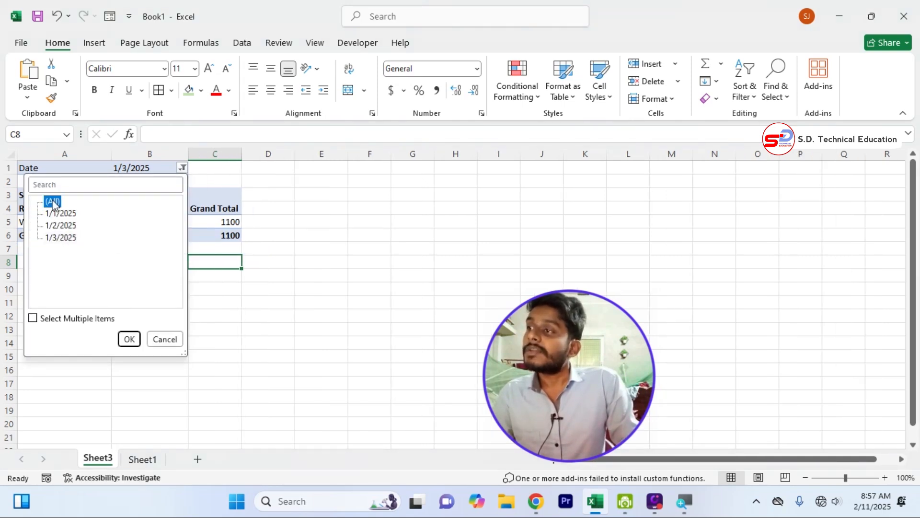
click(129, 339)
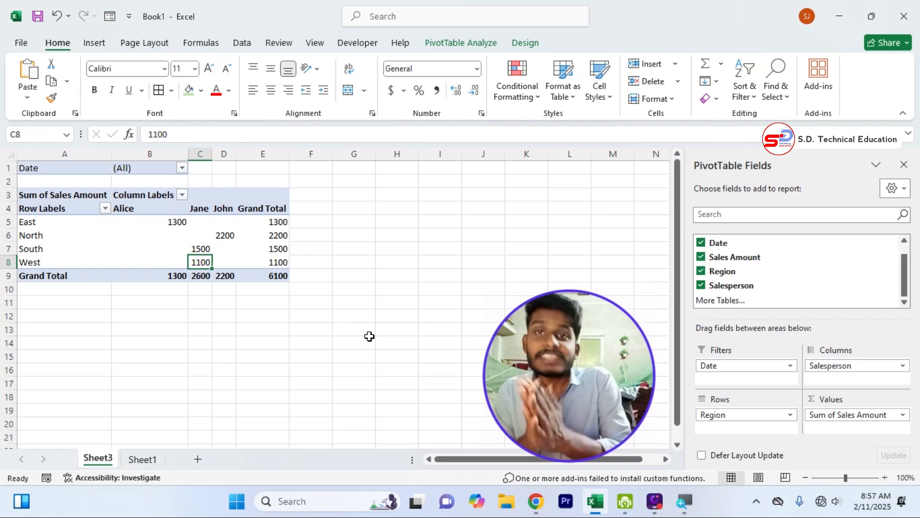
Insert slicers for Date, Sales Amount, Region and Salesperson for the PivotTable
click(41, 234)
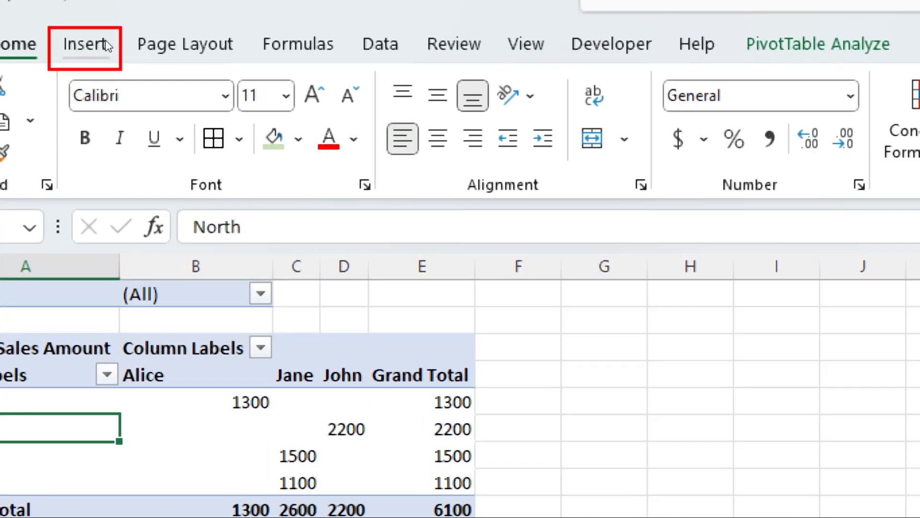
click(104, 44)
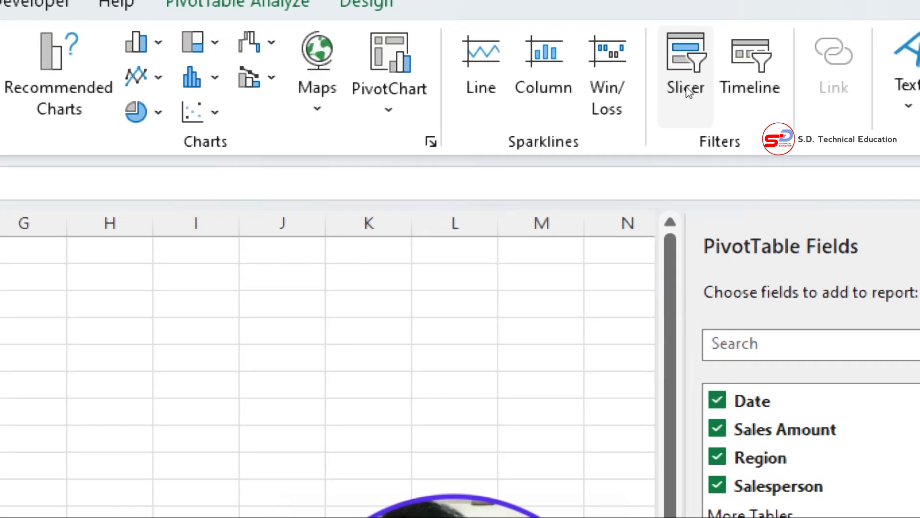
click(688, 88)
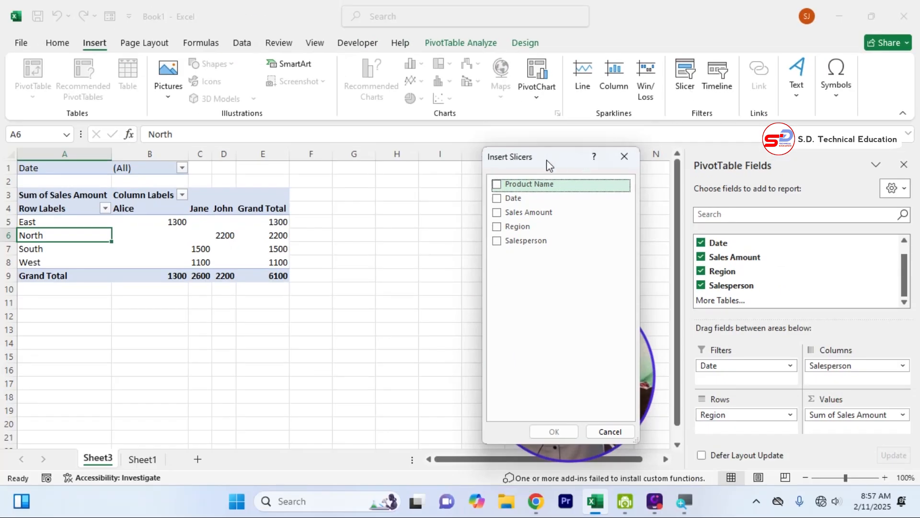
mouse_move(550, 166)
mouse_down()
mouse_move(462, 164)
mouse_move(481, 178)
mouse_up()
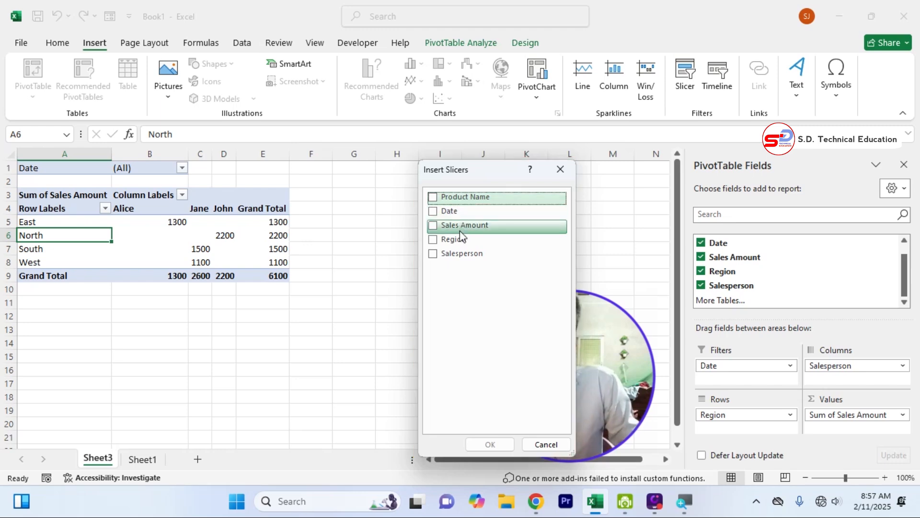
click(438, 212)
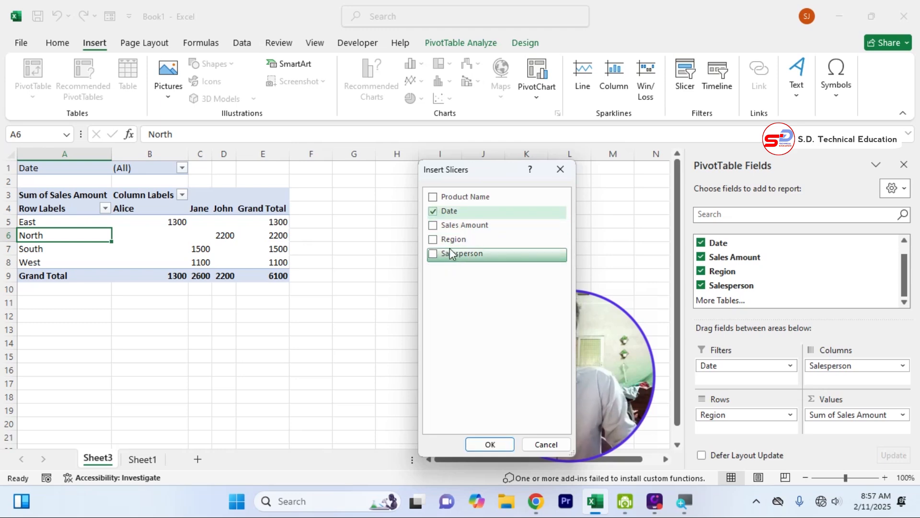
click(433, 226)
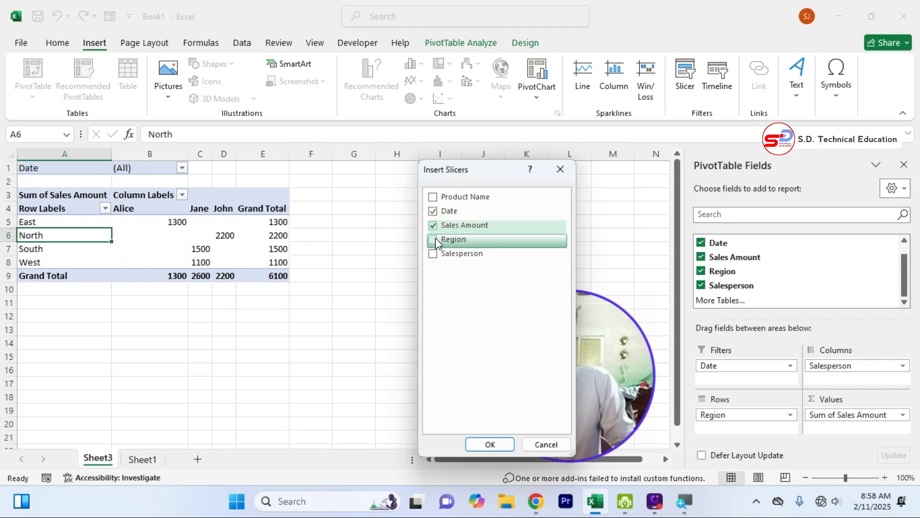
click(435, 241)
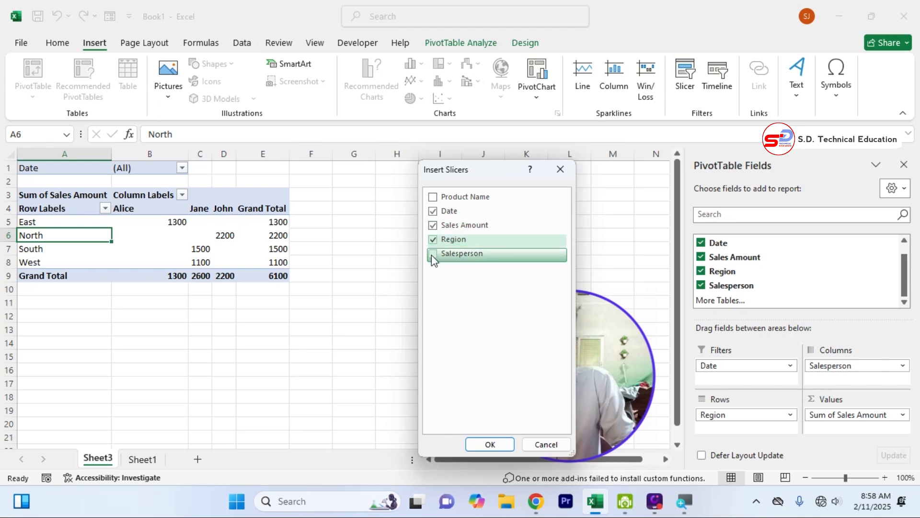
click(432, 253)
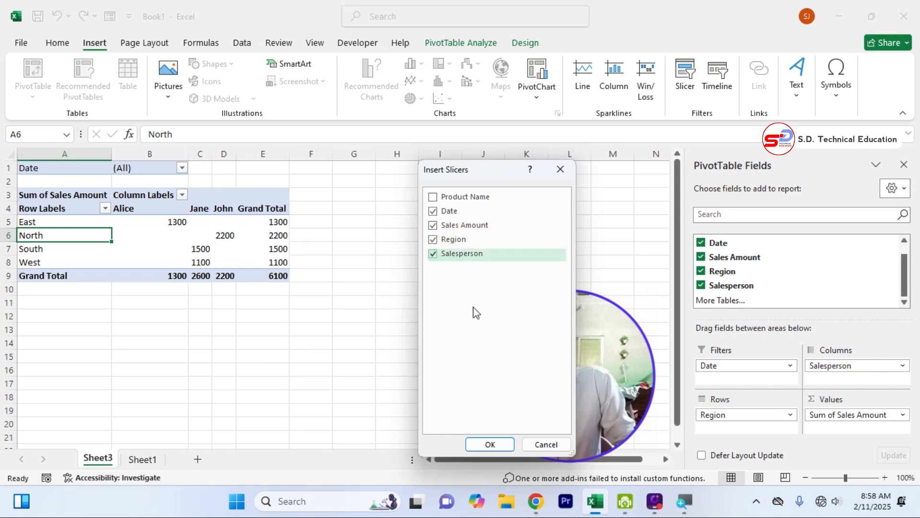
click(497, 445)
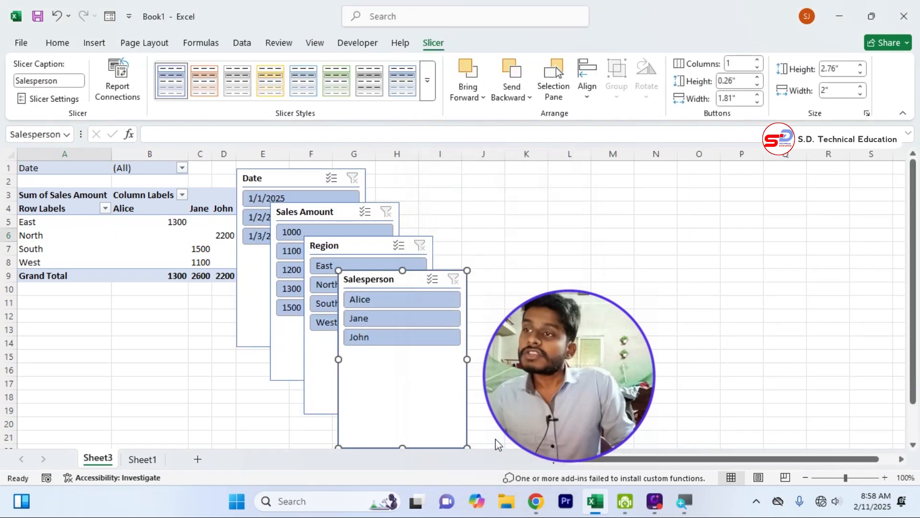
Separate the overlapping Salesperson, Region and Sales Amount slicers, placing them side by side in the empty area beyond the PivotTable
click(534, 234)
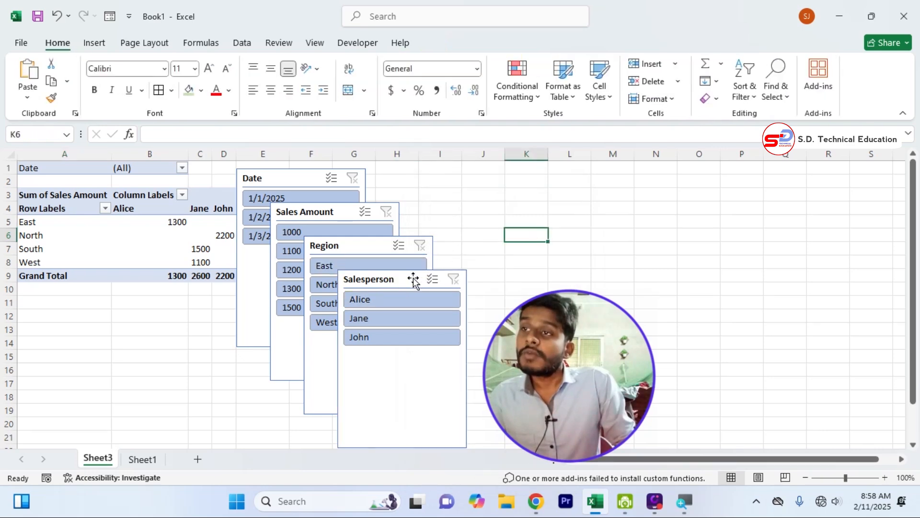
drag(413, 277, 817, 209)
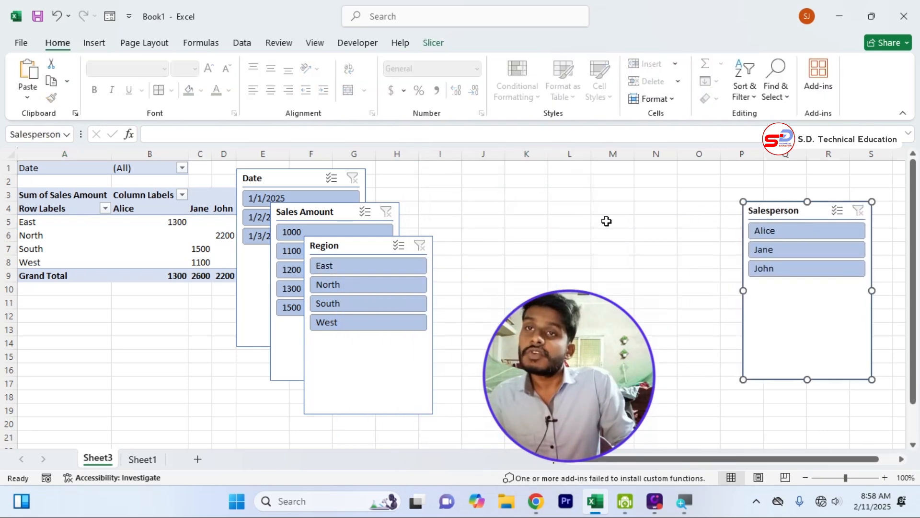
drag(378, 248, 671, 217)
drag(328, 207, 500, 182)
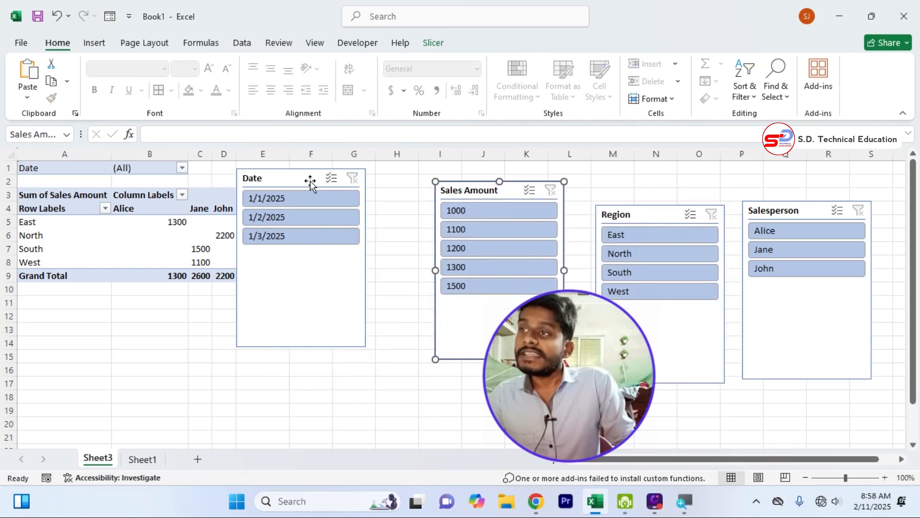
Place the Date slicer below the PivotTable and widen it to extend to about column H
drag(287, 180, 153, 308)
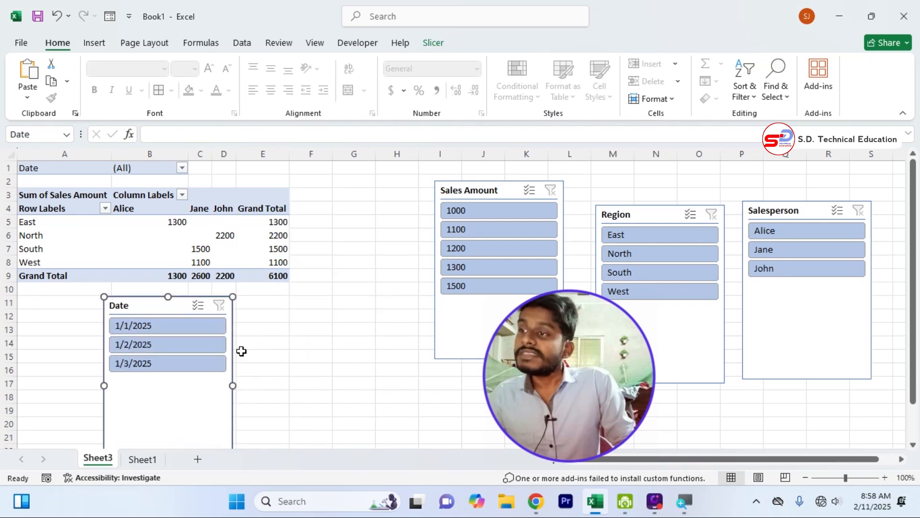
drag(232, 385, 424, 387)
mouse_move(293, 300)
mouse_down()
mouse_move(297, 287)
mouse_move(292, 310)
mouse_up()
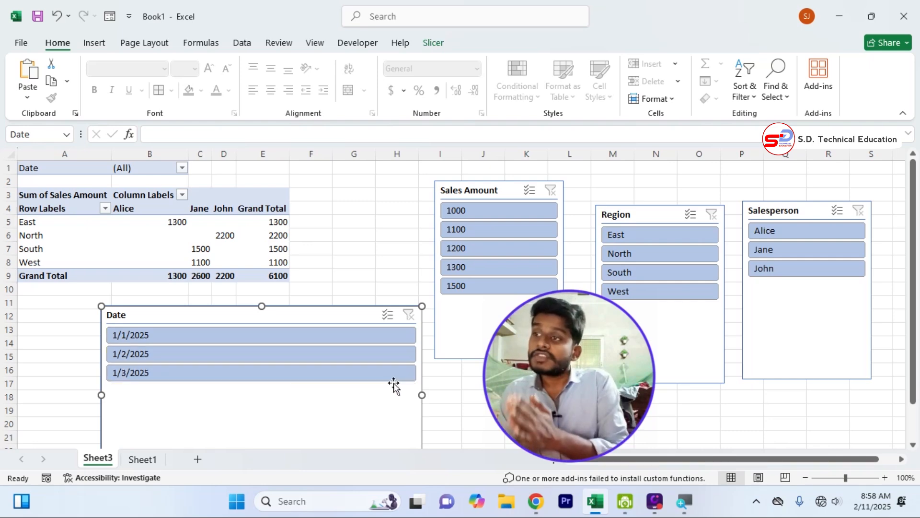
Filter the PivotTable with the Date slicer to 1/2/2025, 1/3/2025 and 1/1/2025 in turn
click(255, 354)
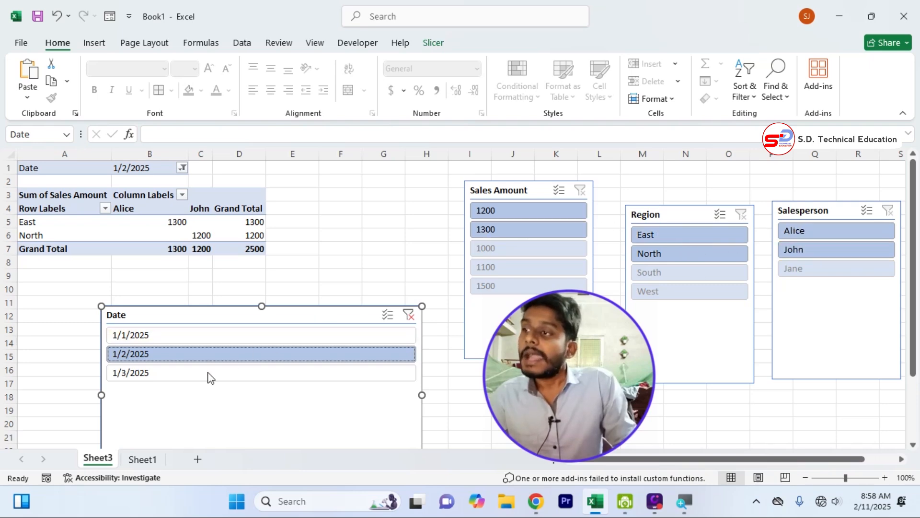
click(193, 374)
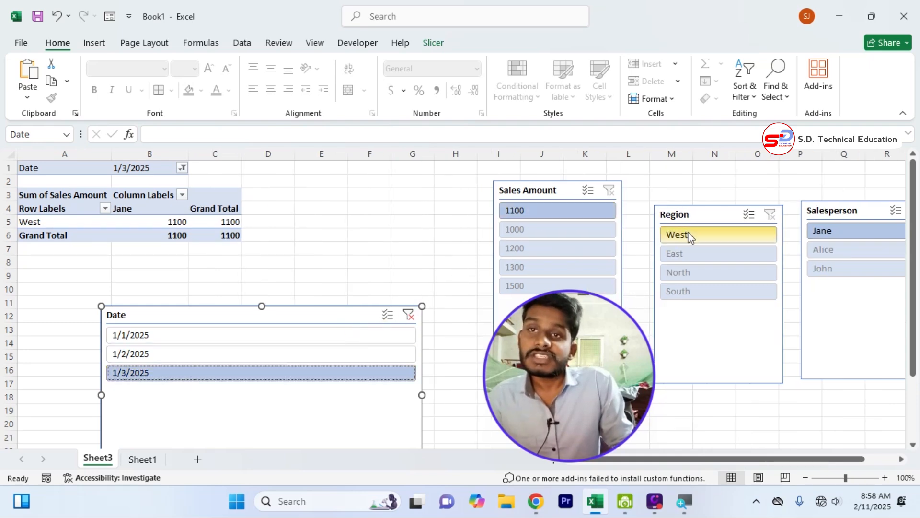
click(191, 334)
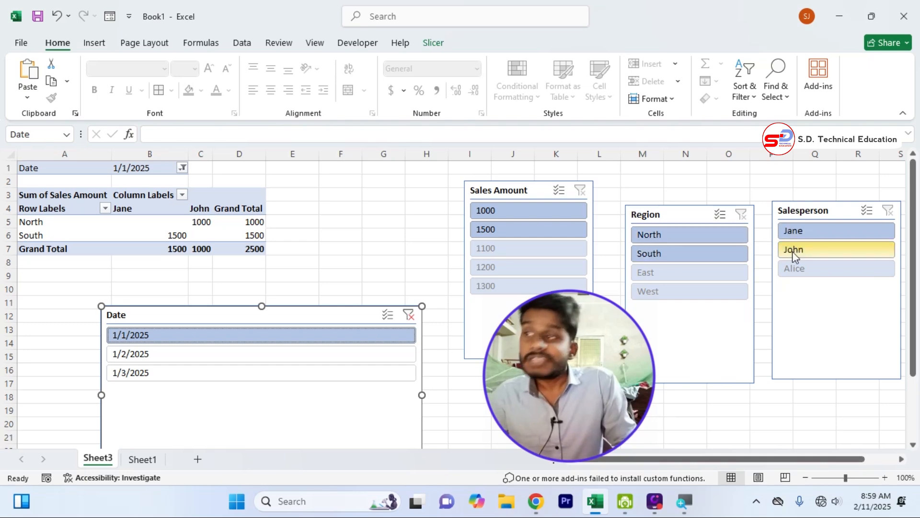
Move the Date slicer slightly closer to the PivotTable and inspect the South region's sales
drag(327, 320, 322, 304)
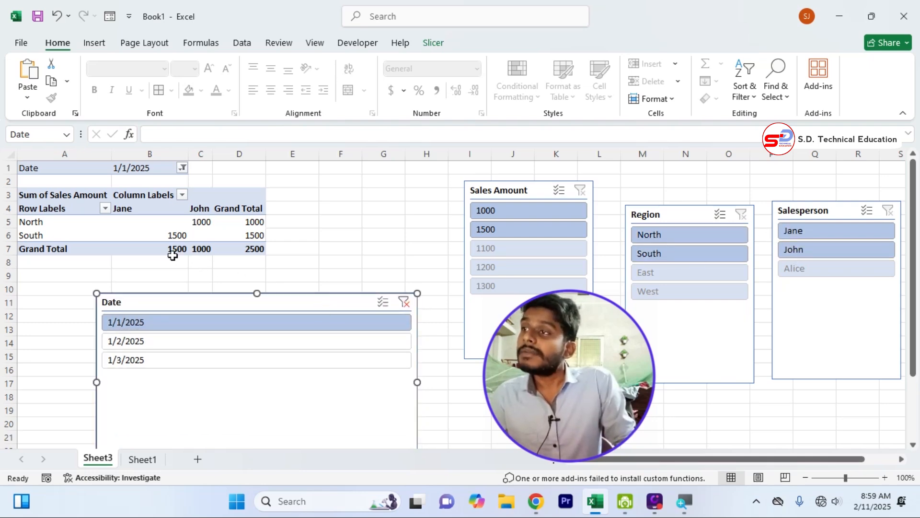
drag(55, 234, 184, 238)
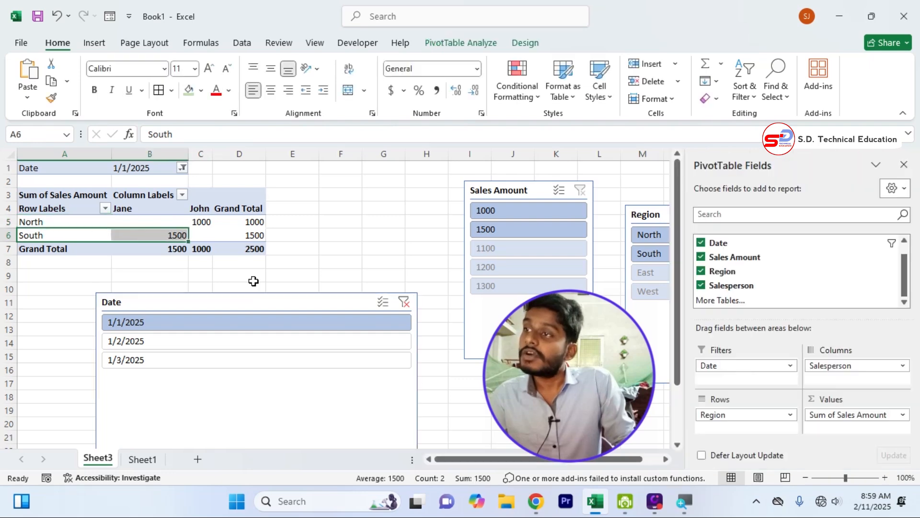
click(259, 302)
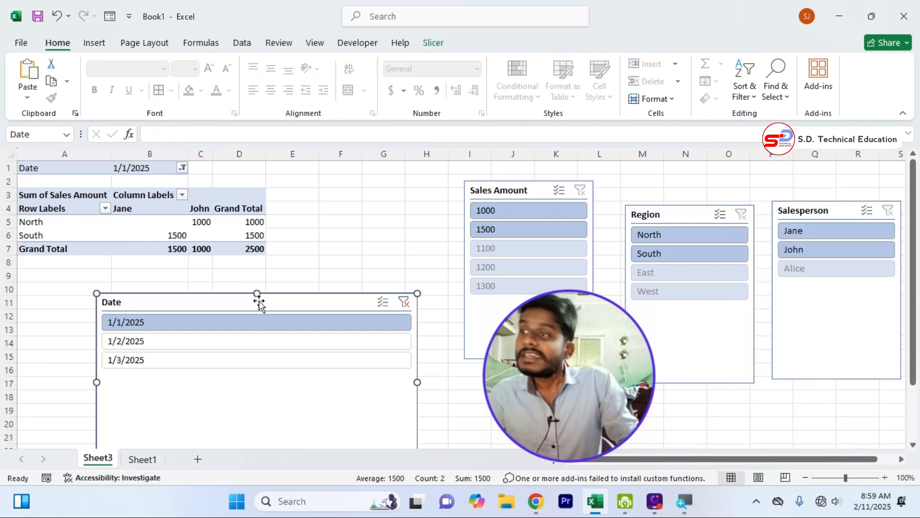
Filter the Date slicer to 1/2/2025 and inspect the East and North sales amounts in the PivotTable
click(272, 343)
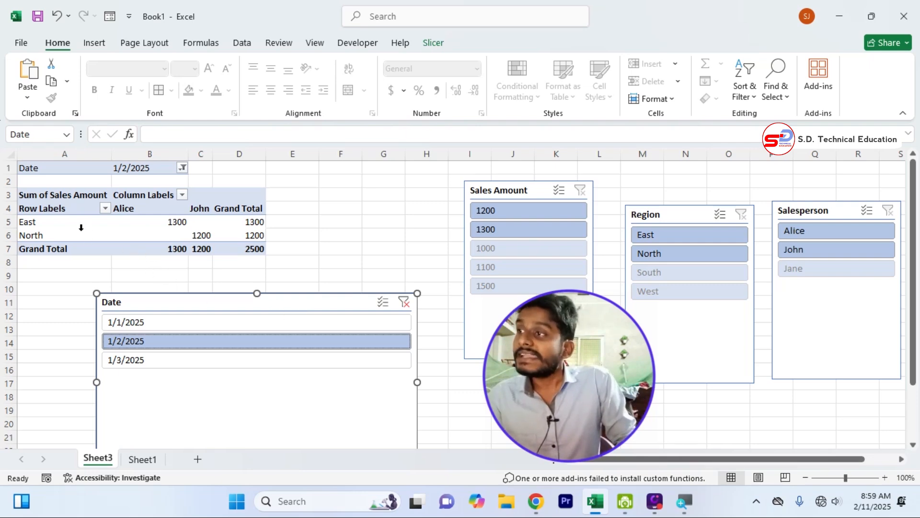
click(60, 222)
drag(60, 222, 194, 234)
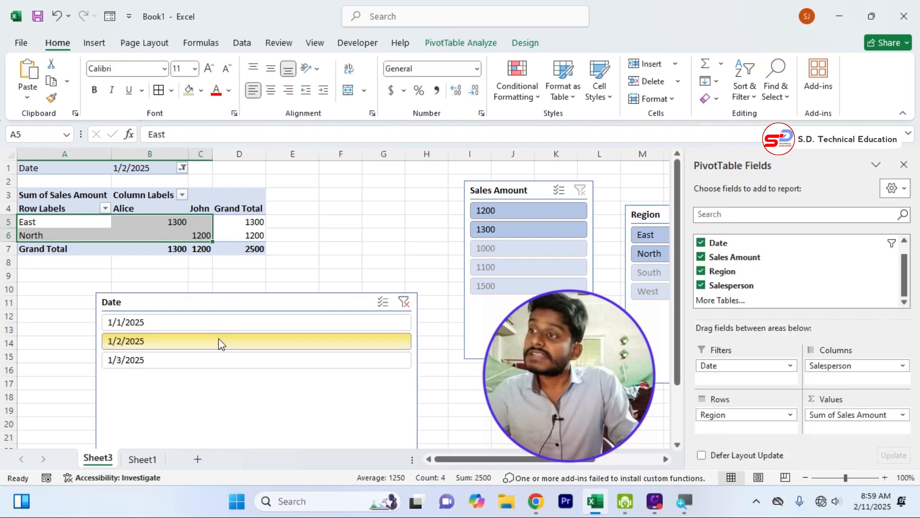
click(284, 273)
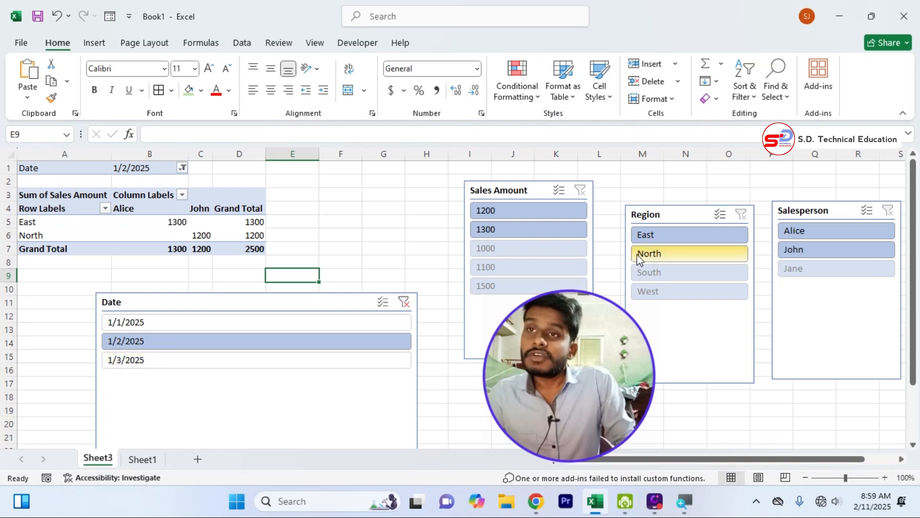
Filter the PivotTable with the Region slicer to East, South and West in turn, ending on North
click(643, 239)
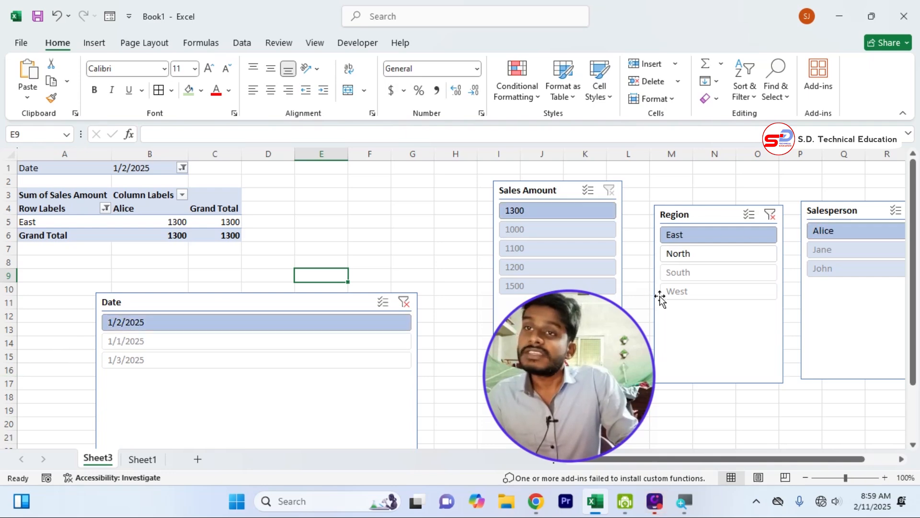
click(691, 274)
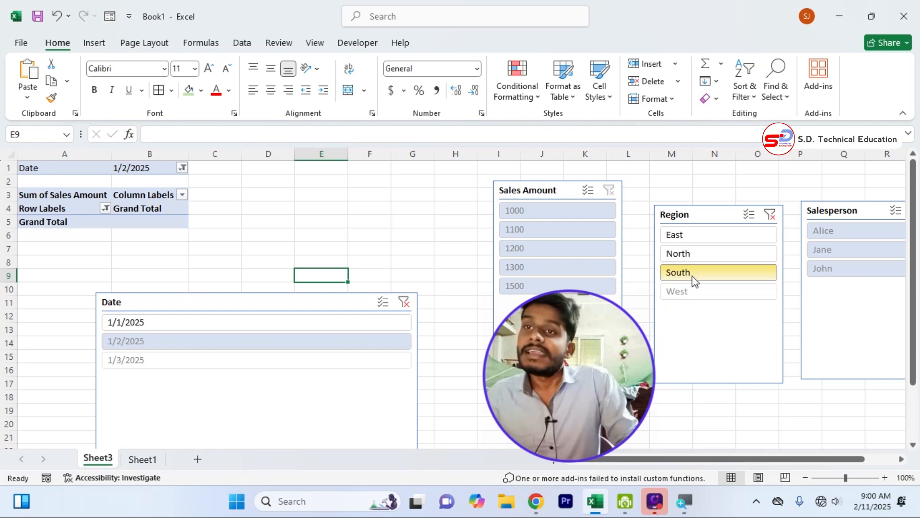
click(695, 294)
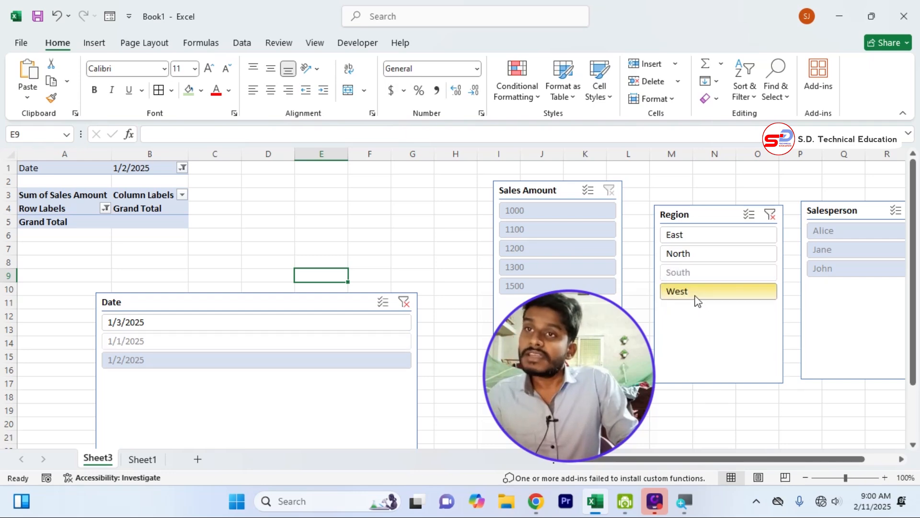
click(695, 254)
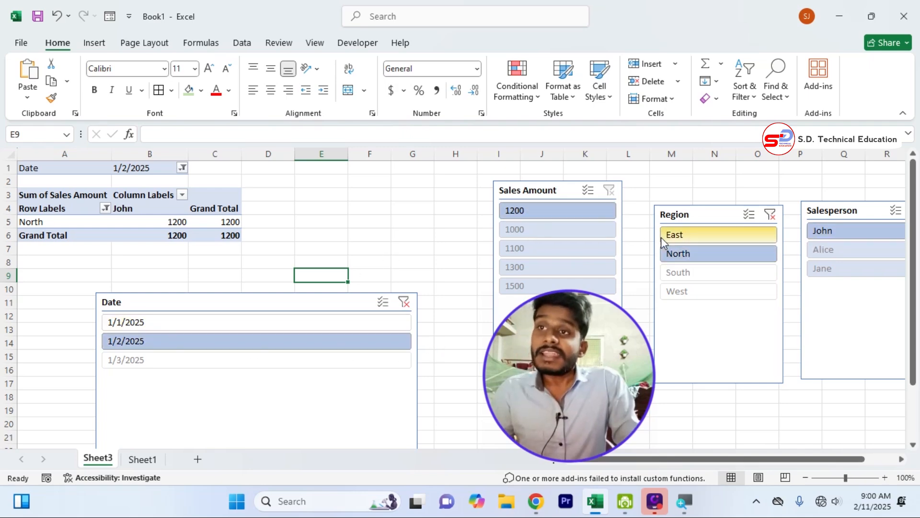
Filter the PivotTable with the Sales Amount slicer to 1000 and finally to 1200
click(543, 231)
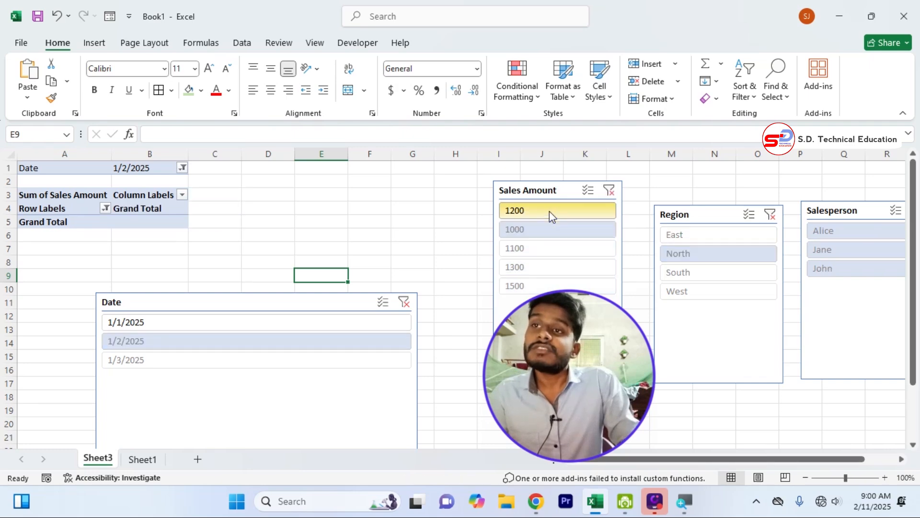
click(549, 210)
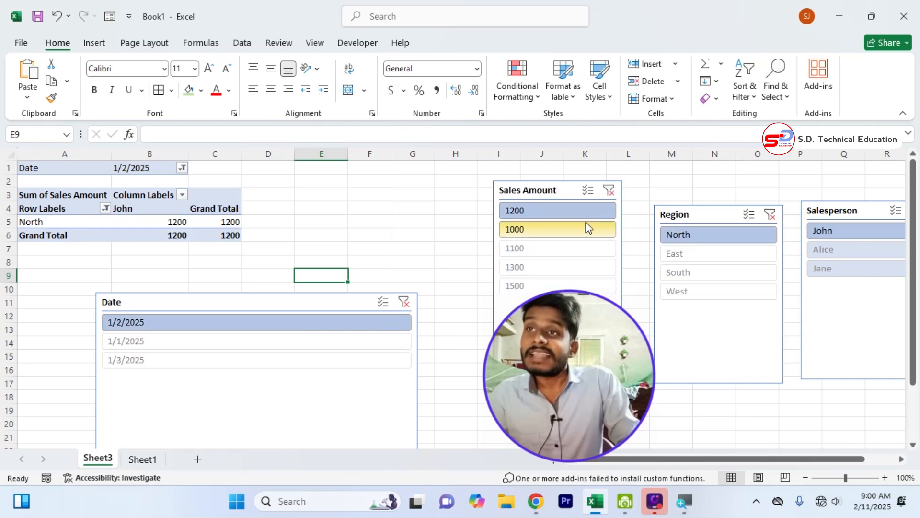